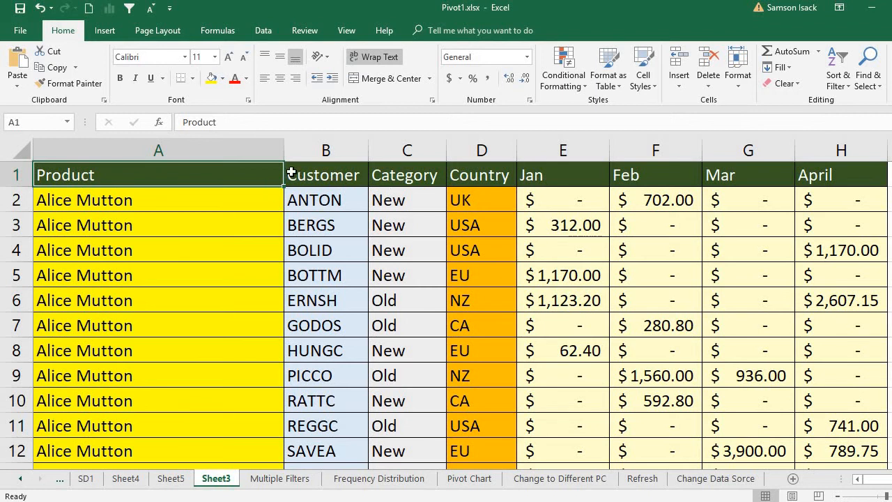
# - Examine the source data's column headers from Product to April and its last row
pyautogui.click(341, 178)
pyautogui.click(394, 178)
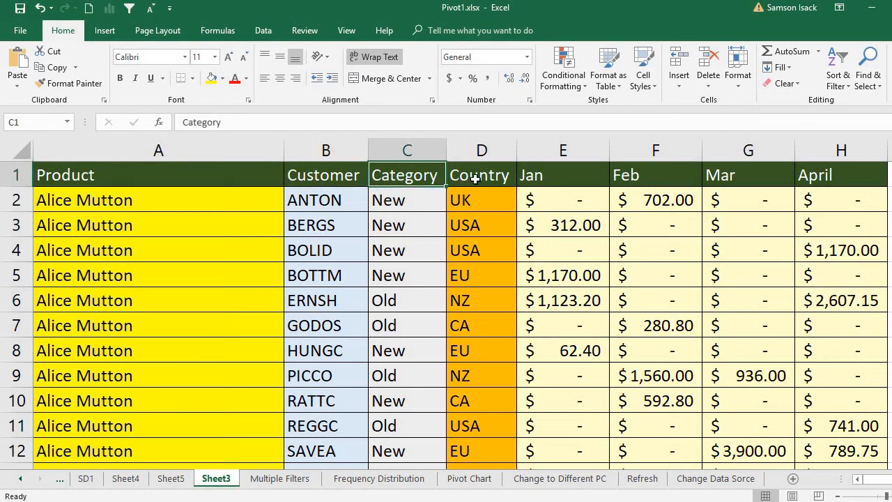
pyautogui.click(482, 178)
pyautogui.click(553, 175)
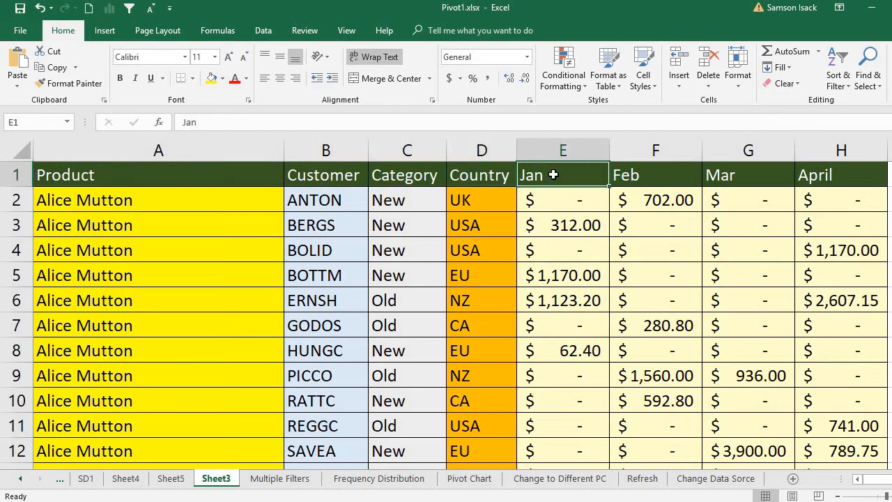
pyautogui.click(630, 174)
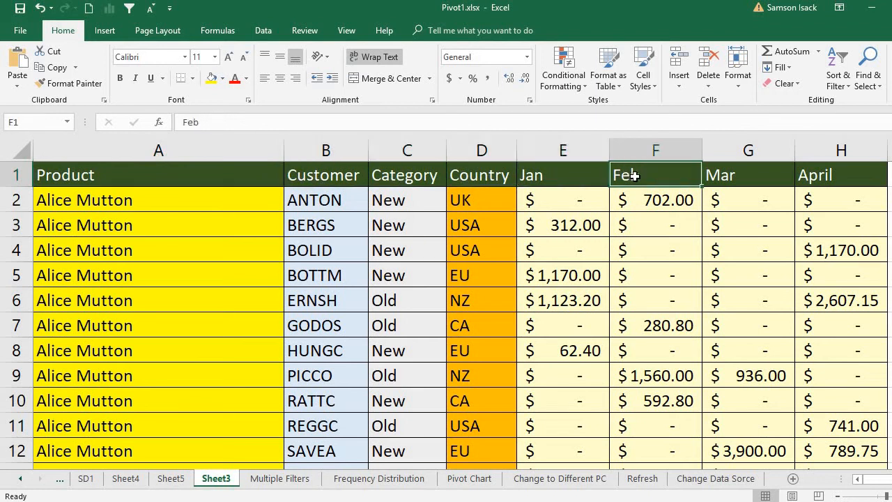
pyautogui.click(751, 177)
pyautogui.click(815, 177)
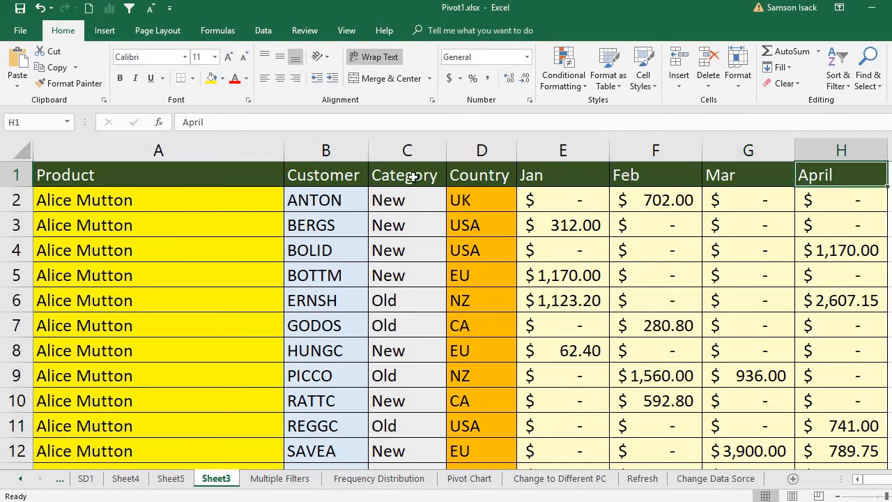
pyautogui.click(245, 172)
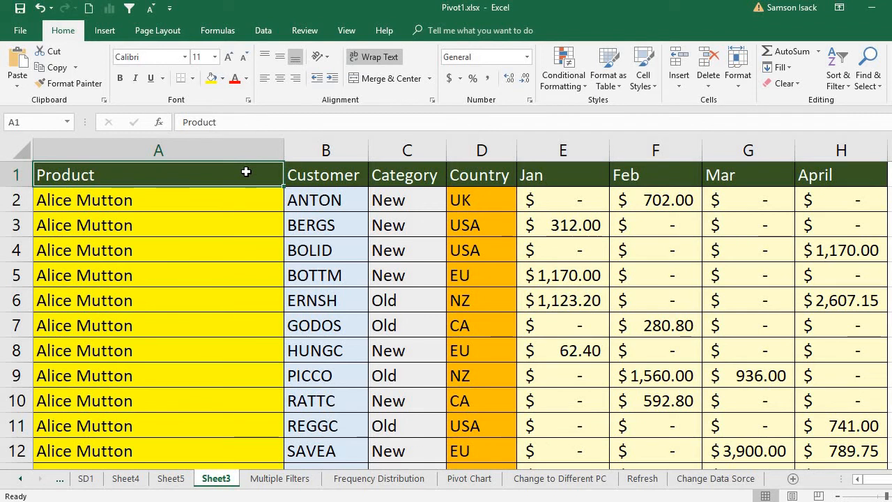
pyautogui.hotkey('ctrl', 'Down')
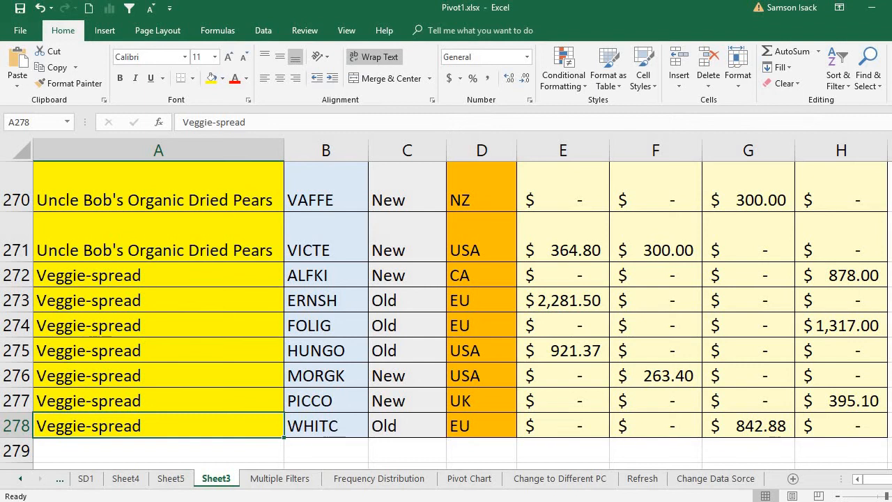
pyautogui.scroll(20, 490, 153)
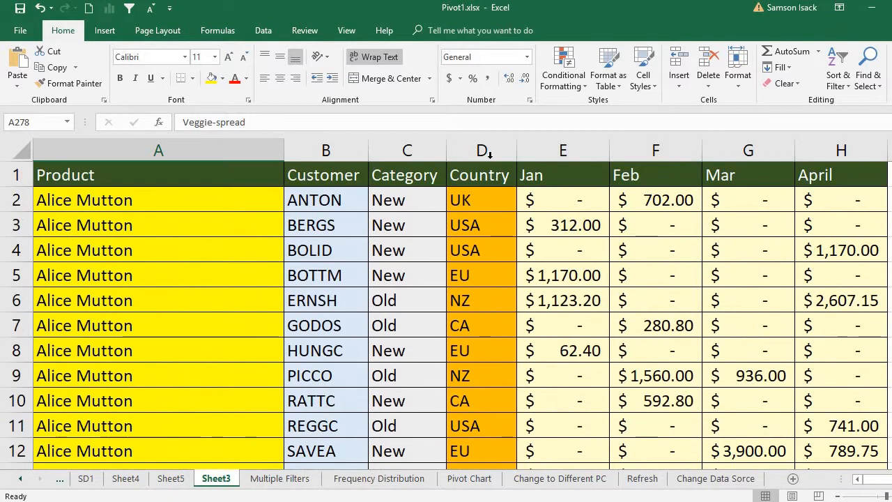
# - Create a PivotTable on a new worksheet from the Sheet3 range A1:H278
pyautogui.click(225, 174)
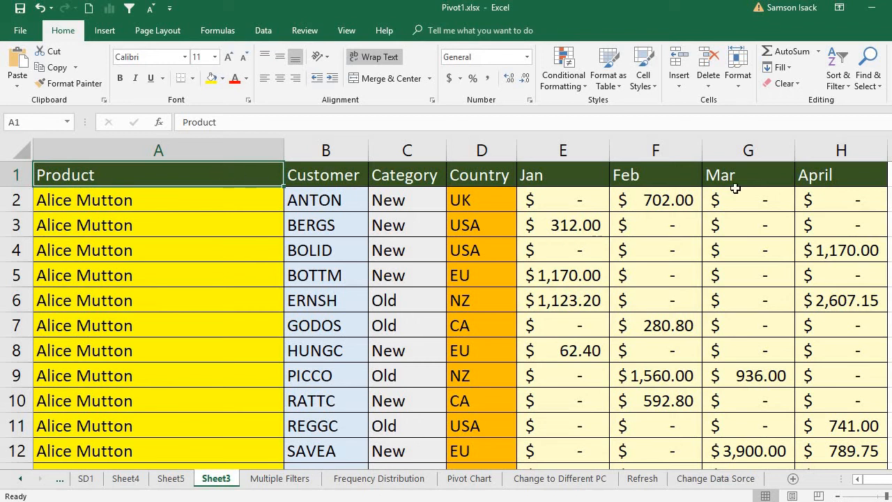
pyautogui.keyDown('shift'); pyautogui.click(817, 179); pyautogui.keyUp('shift')
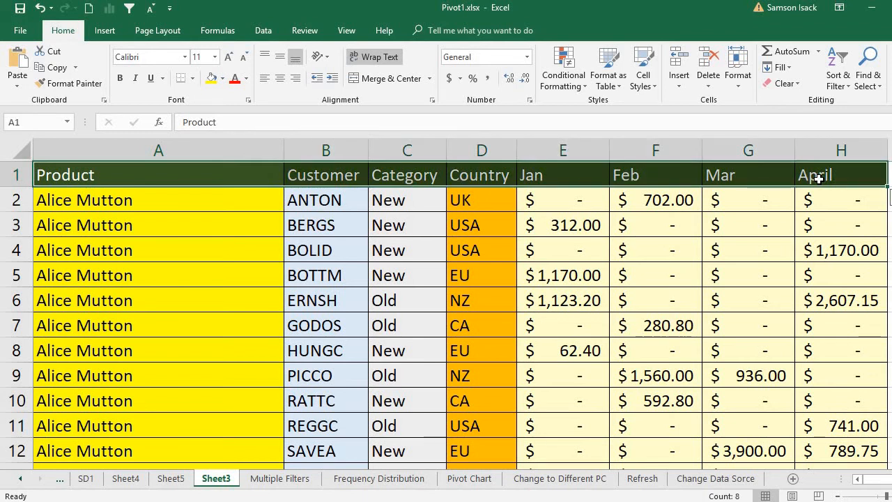
pyautogui.hotkey('ctrl', 'shift', 'Down')
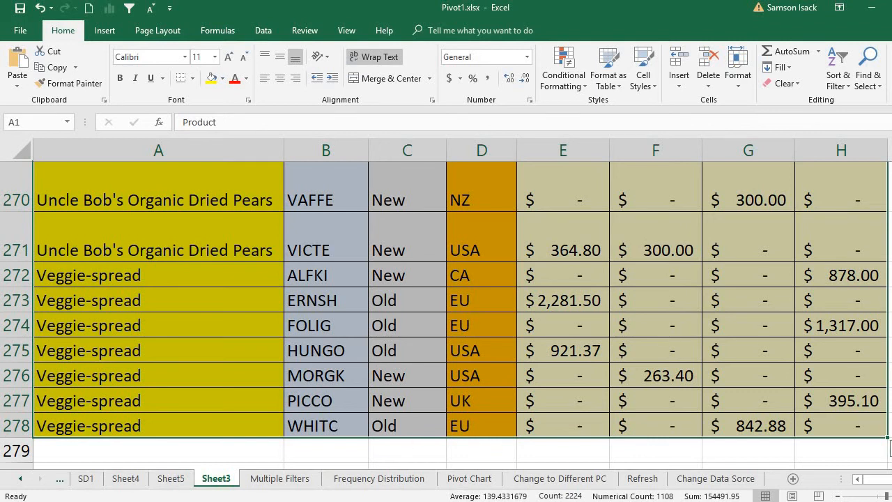
pyautogui.hotkey('ctrl', 'BackSpace')
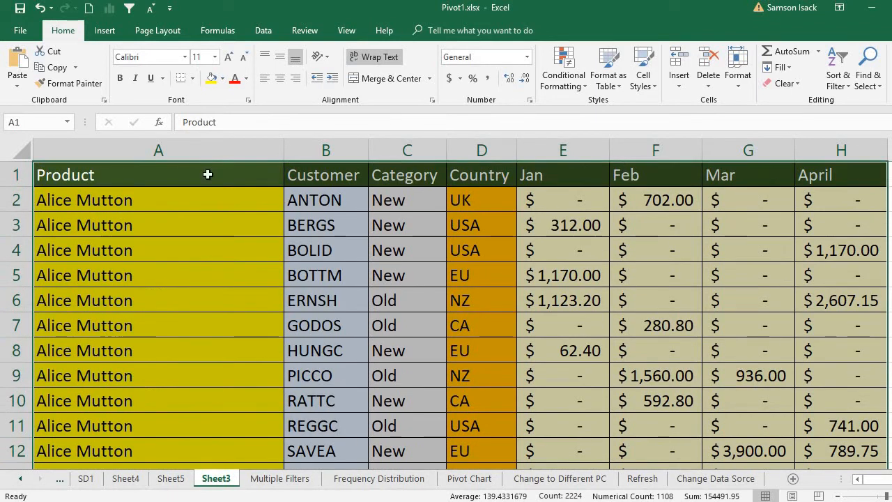
pyautogui.click(104, 33)
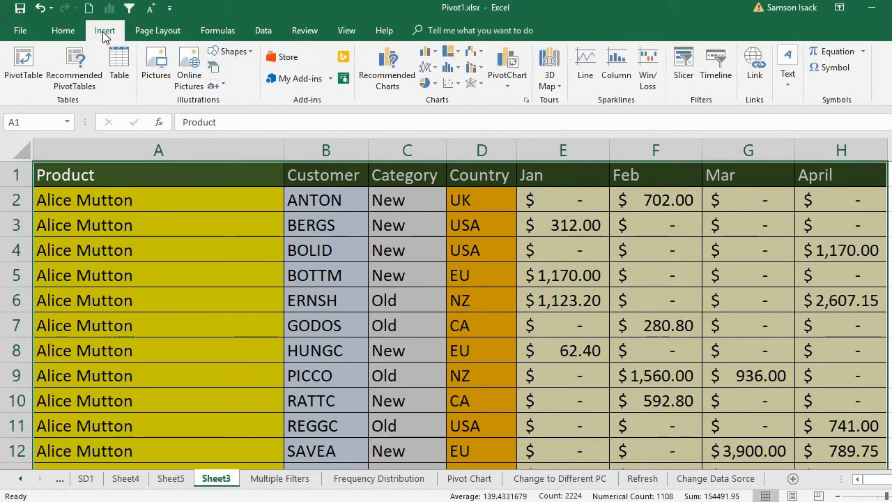
pyautogui.click(24, 67)
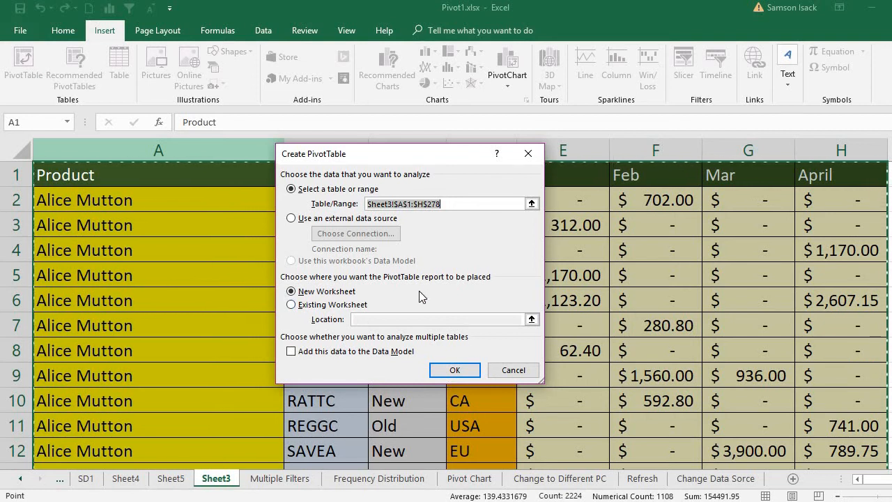
pyautogui.click(454, 371)
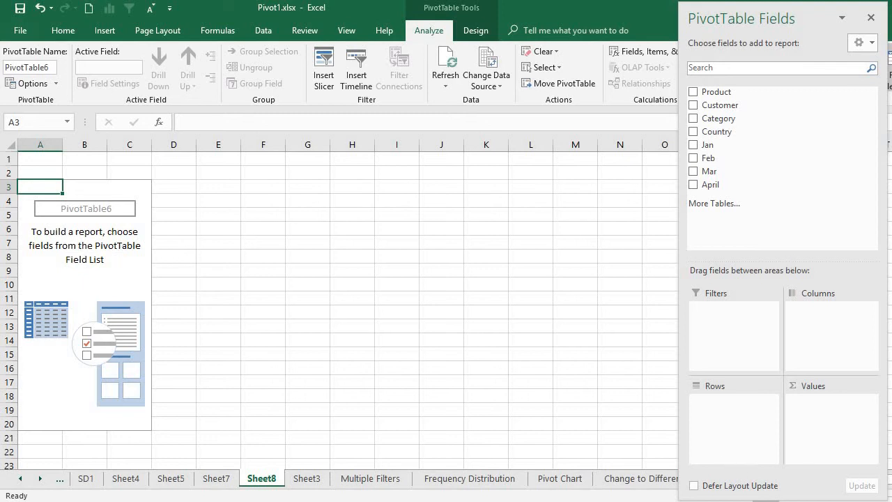
# - Add the Product field to the PivotTable's rows and rename the row labels header PRODUCTS
pyautogui.scroll(3, 340, 304)
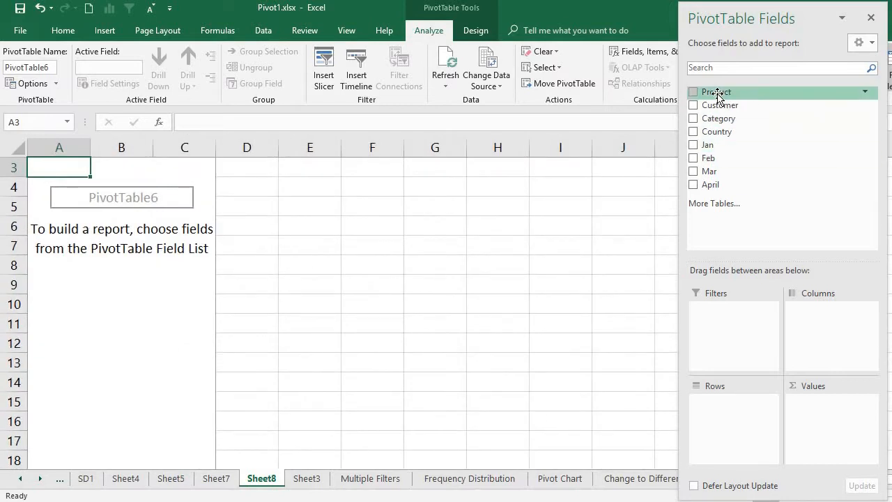
pyautogui.moveTo(706, 91); pyautogui.dragTo(724, 403)
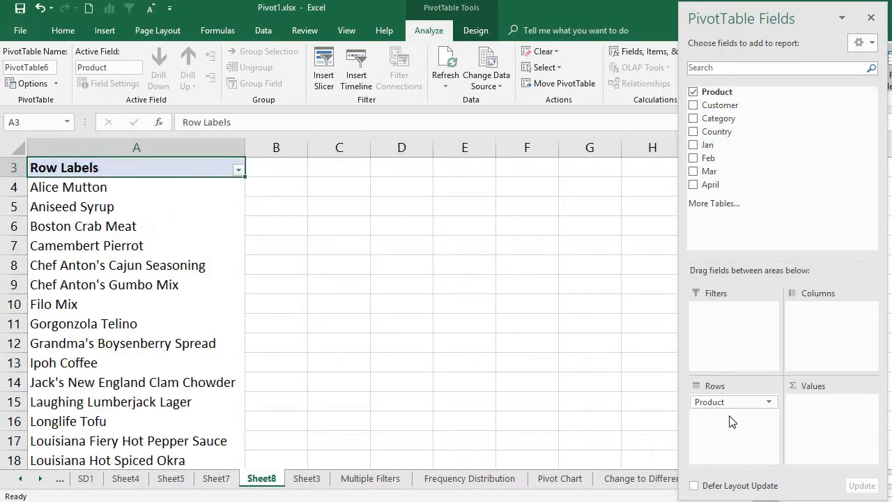
pyautogui.doubleClick(124, 167)
pyautogui.press('BackSpace')
pyautogui.press('BackSpace')
pyautogui.press('BackSpace')
pyautogui.press('BackSpace')
pyautogui.press('BackSpace')
pyautogui.press('BackSpace')
pyautogui.press('BackSpace')
pyautogui.press('BackSpace')
pyautogui.press('BackSpace')
pyautogui.press('BackSpace')
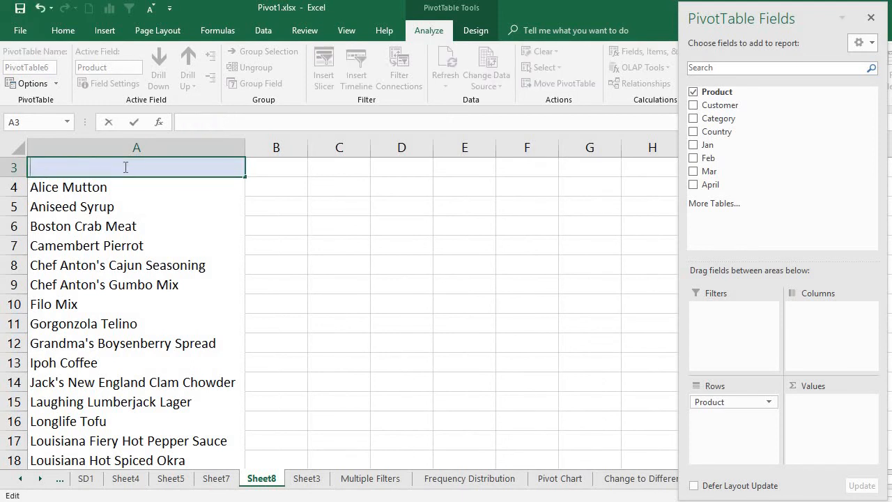
pyautogui.write('PRODUCTS')
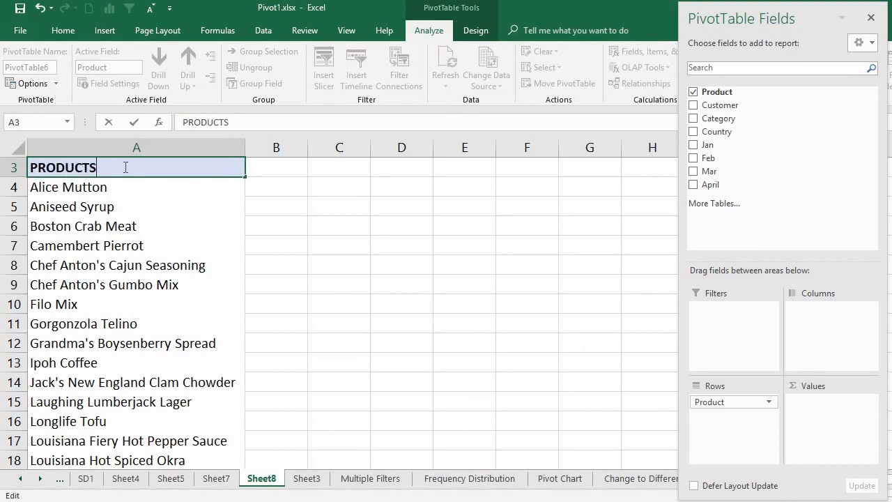
pyautogui.click(133, 196)
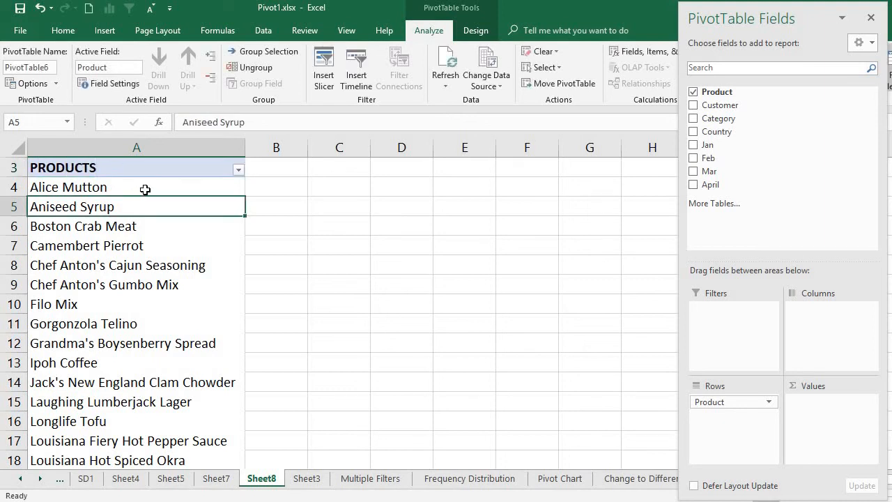
pyautogui.click(145, 190)
pyautogui.click(166, 167)
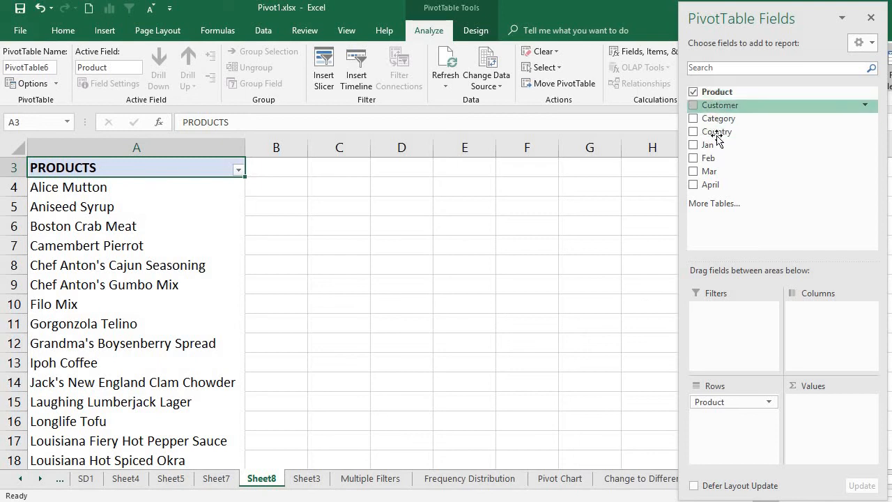
# - Add the Jan field to the PivotTable's values and filter the products to Alice Mutton, Aniseed Syrup and Boston Crab Meat
pyautogui.moveTo(715, 148); pyautogui.dragTo(820, 418)
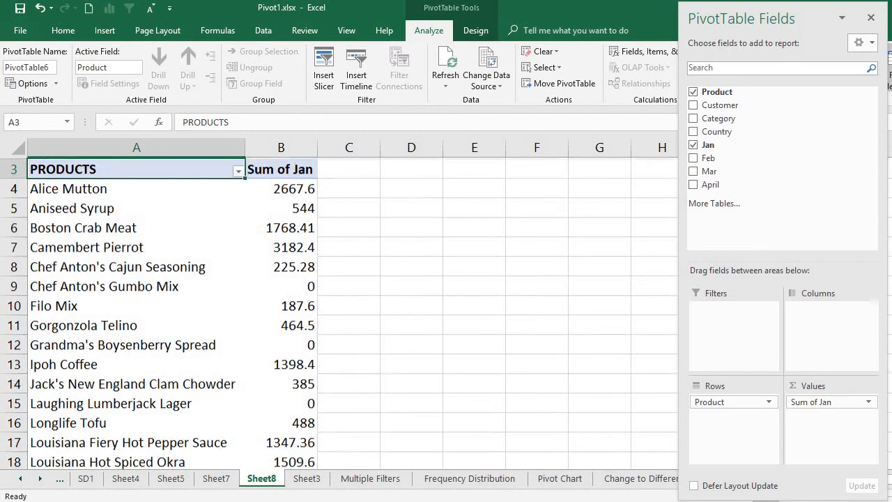
pyautogui.scroll(1, 339, 313)
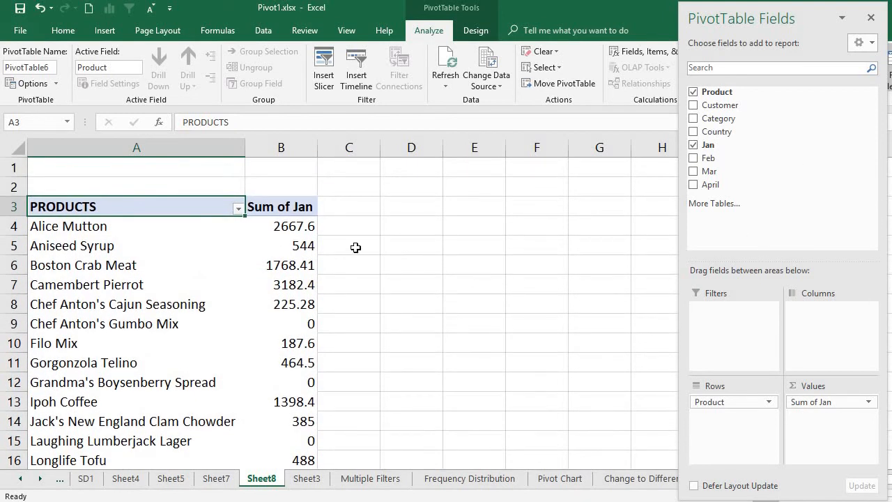
pyautogui.click(238, 208)
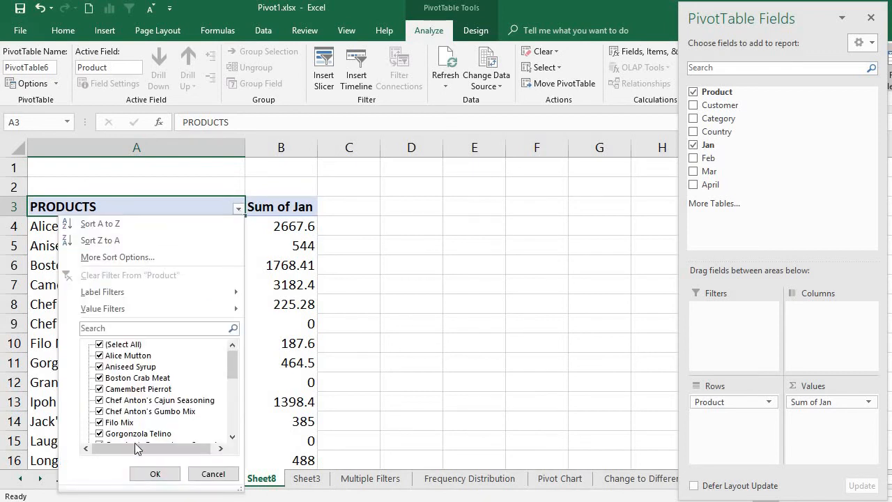
pyautogui.click(102, 345)
pyautogui.click(100, 344)
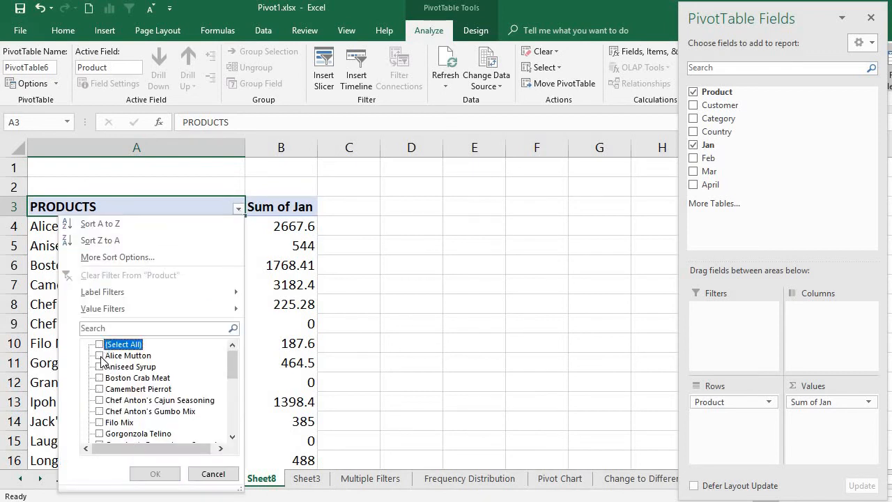
pyautogui.click(99, 356)
pyautogui.click(101, 367)
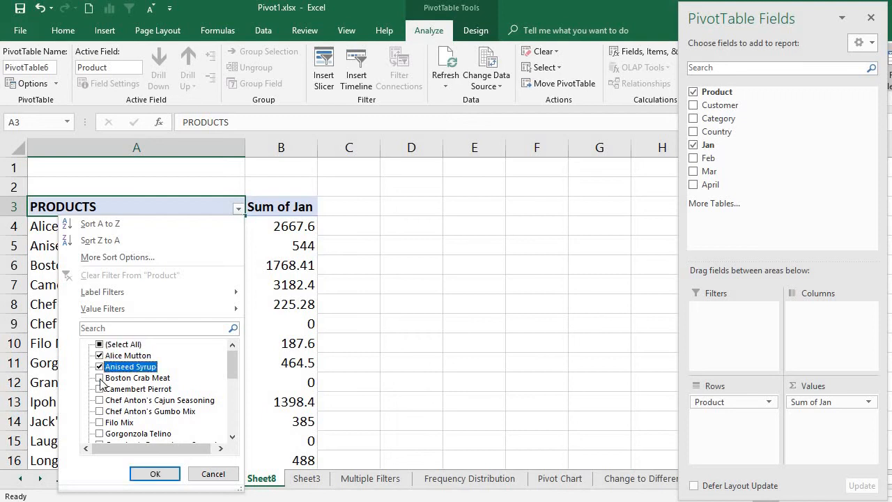
pyautogui.click(100, 378)
pyautogui.click(155, 474)
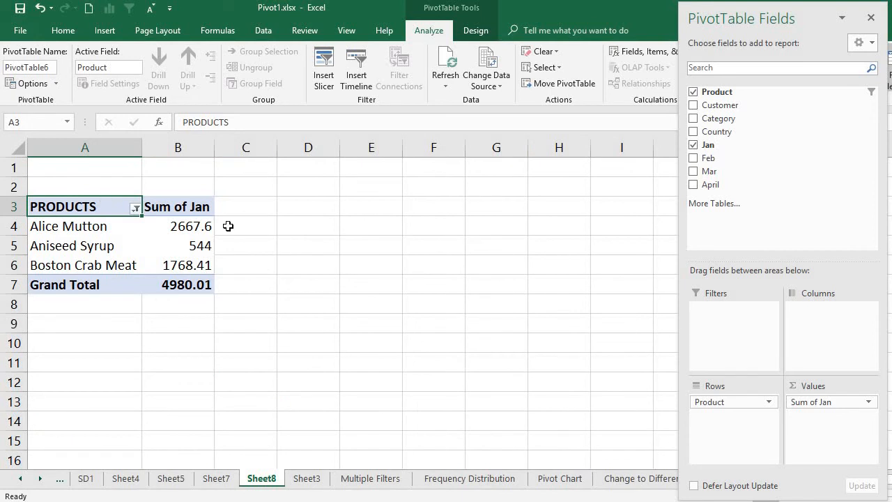
# - Try to reselect all products in the PivotTable's product filter
pyautogui.click(199, 225)
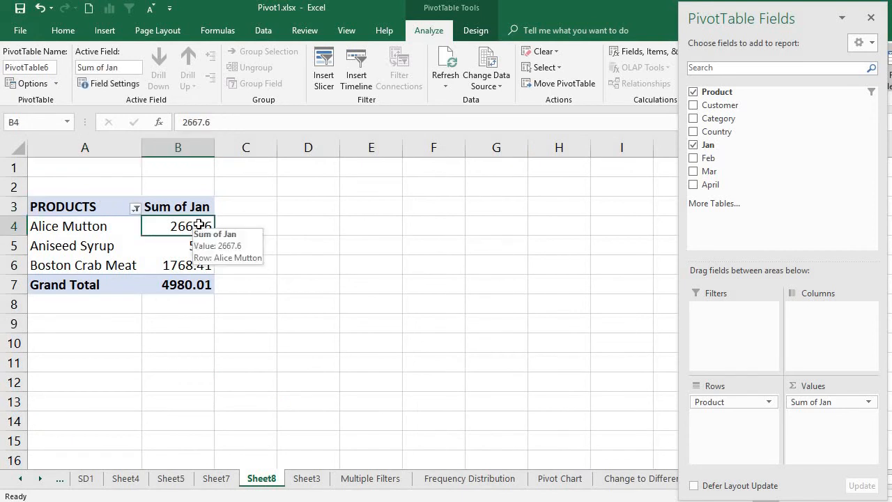
pyautogui.click(104, 216)
pyautogui.click(135, 208)
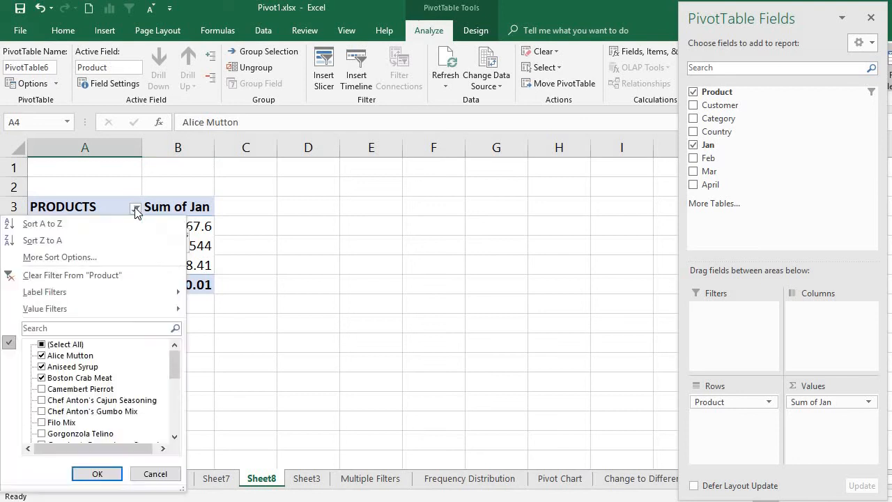
pyautogui.click(46, 345)
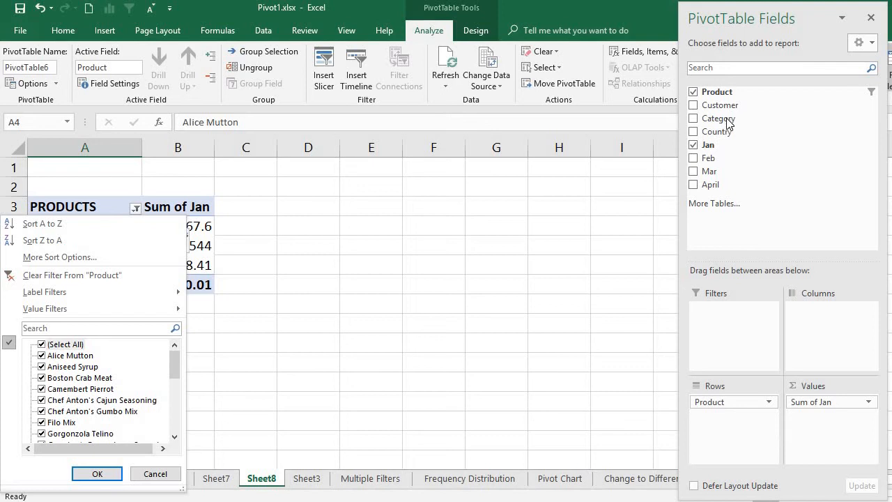
# - Add the Category field to the PivotTable's columns and view the available category and product filter choices
pyautogui.moveTo(727, 123); pyautogui.dragTo(846, 326)
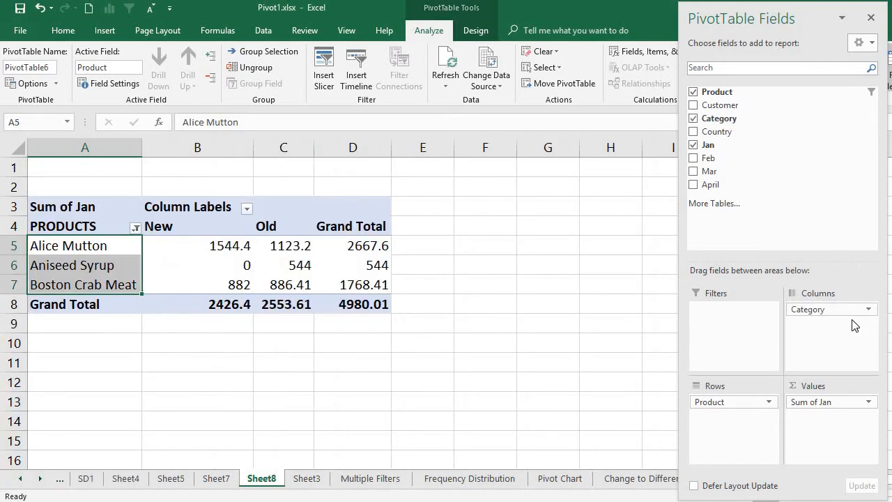
pyautogui.click(247, 209)
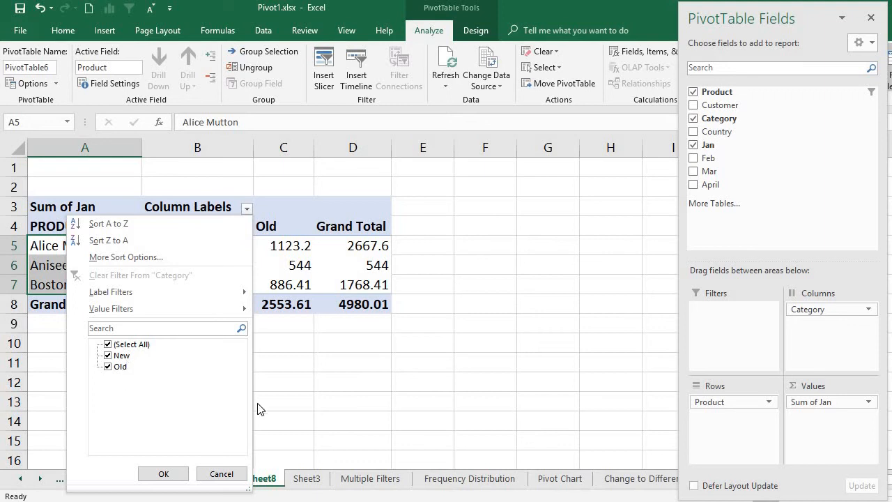
pyautogui.click(162, 473)
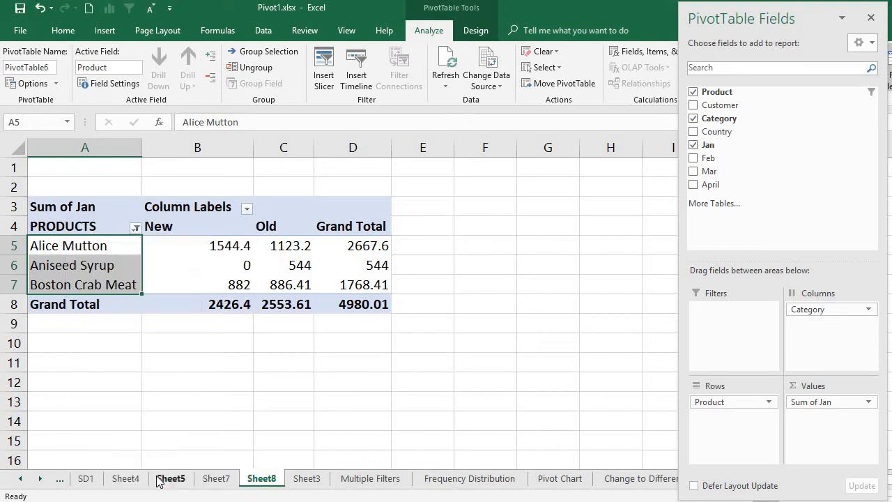
pyautogui.click(135, 229)
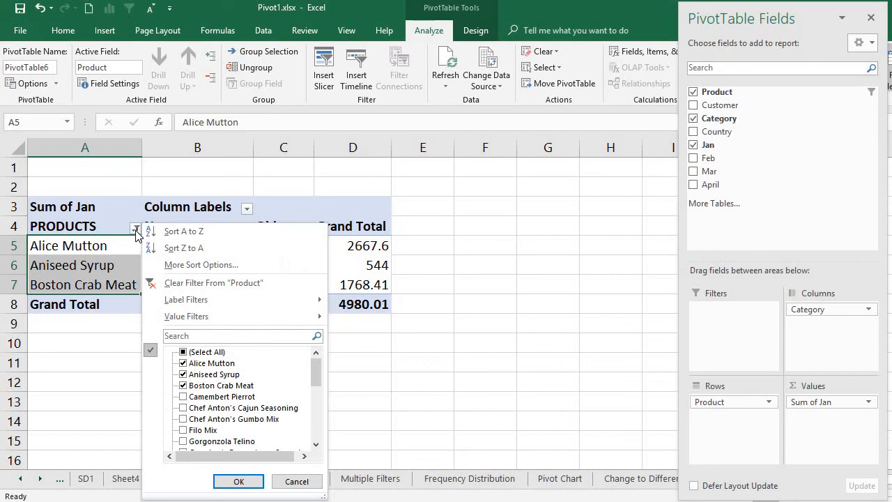
pyautogui.click(247, 211)
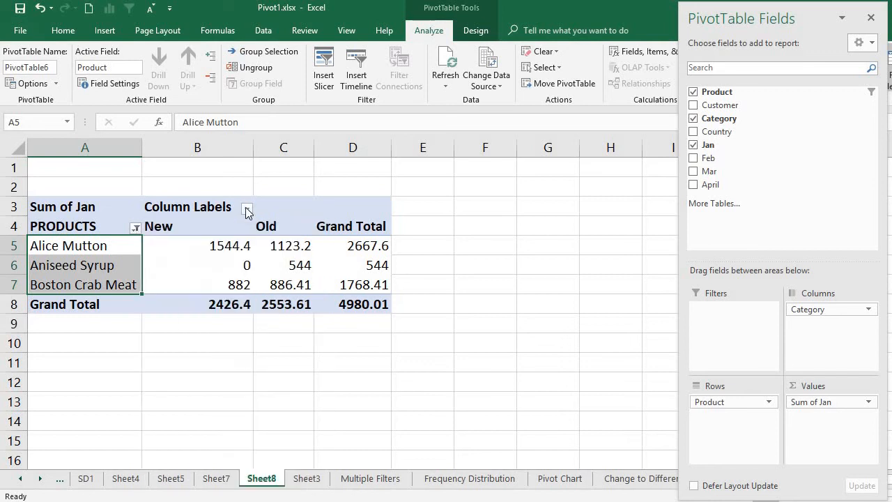
pyautogui.click(247, 210)
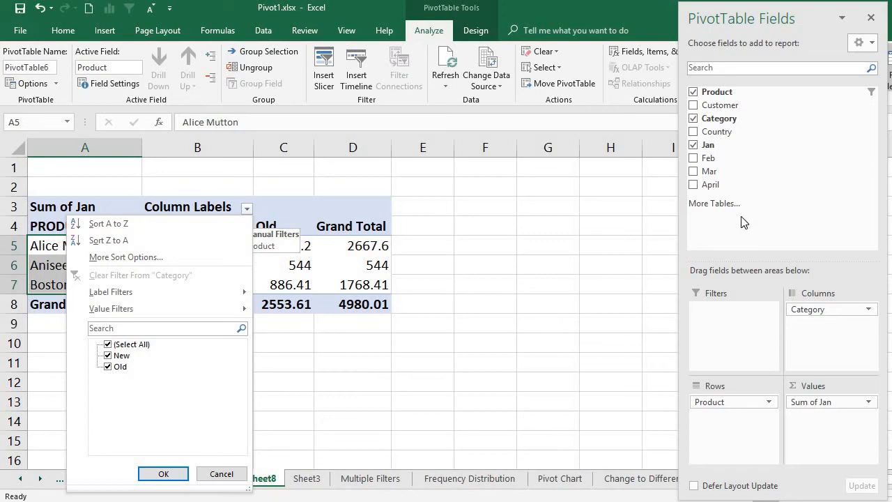
# - Add the Country field to the PivotTable's filters and allow multiple items to be selected in its filter
pyautogui.click(724, 132)
pyautogui.moveTo(724, 133); pyautogui.dragTo(736, 322)
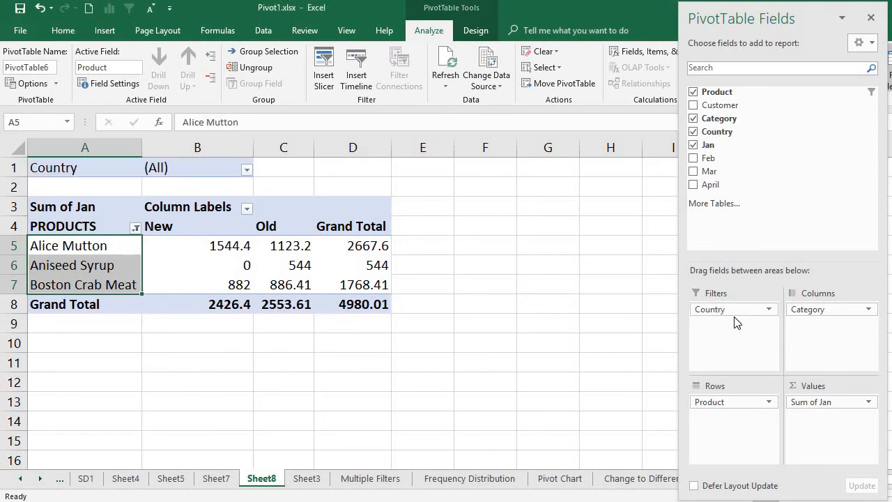
pyautogui.click(248, 169)
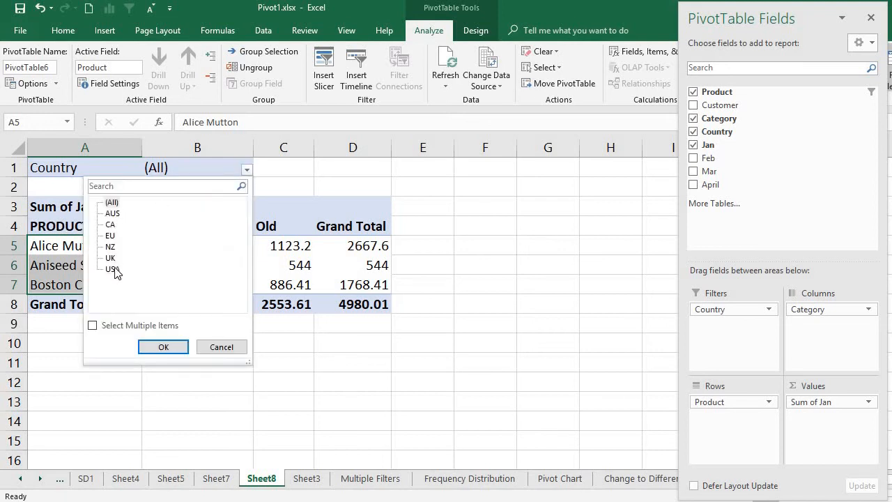
pyautogui.click(116, 327)
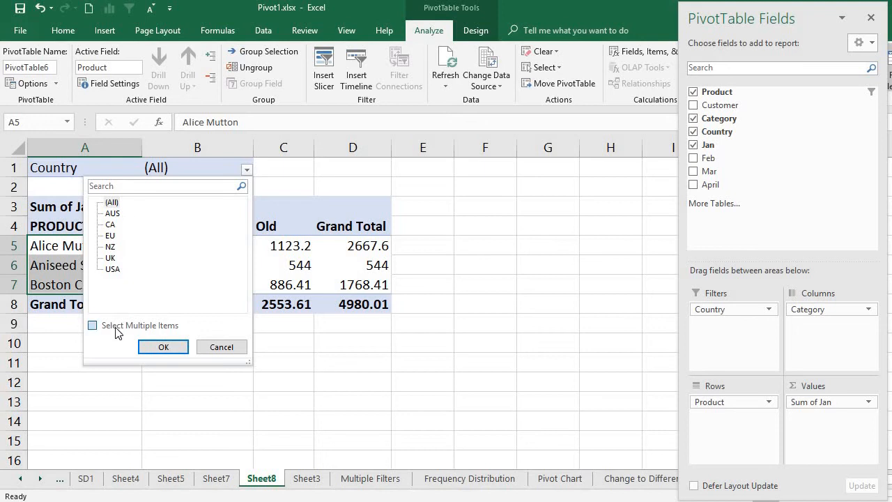
pyautogui.click(162, 349)
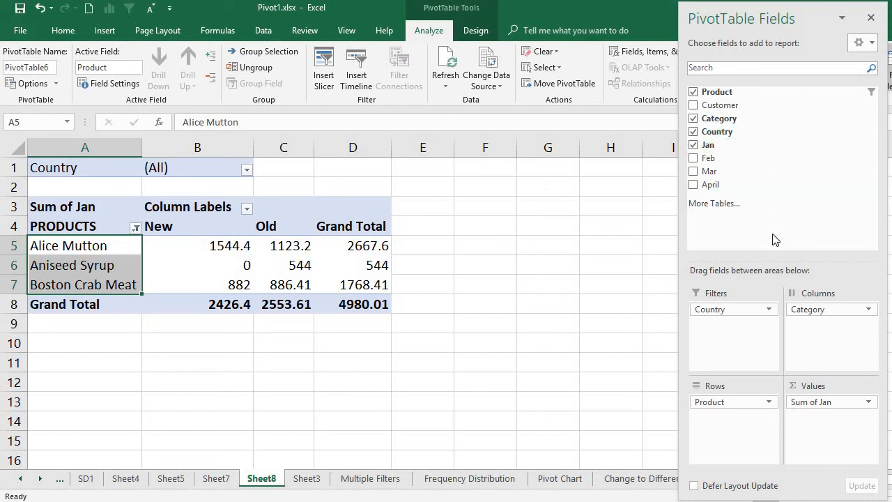
# - Add the Customer field to the PivotTable's filters below Country and apply the Country filter with all countries selected
pyautogui.moveTo(728, 108); pyautogui.dragTo(745, 335)
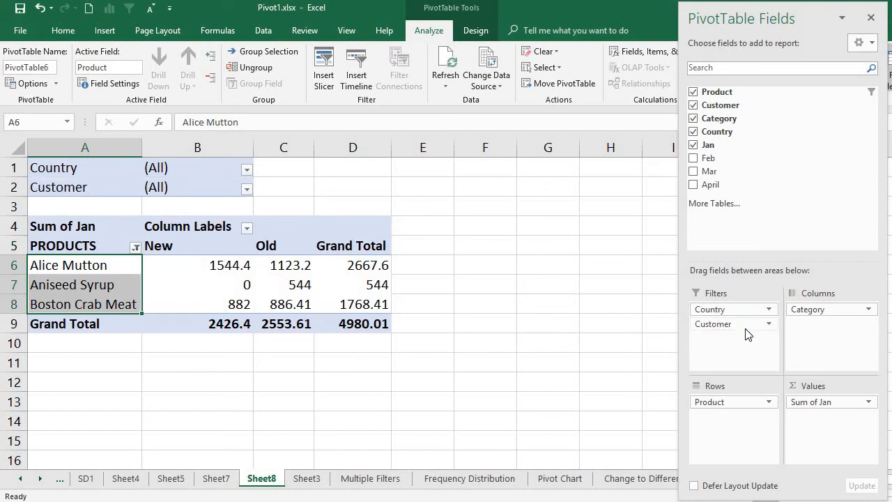
pyautogui.click(246, 169)
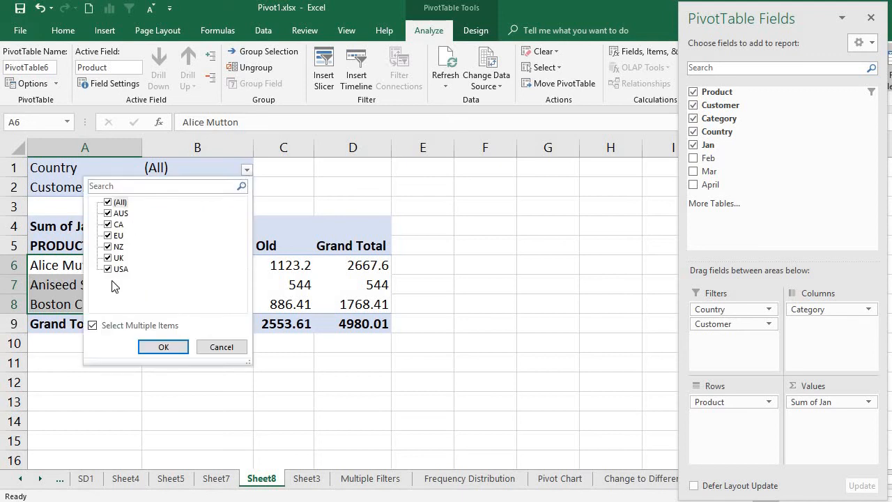
pyautogui.click(168, 351)
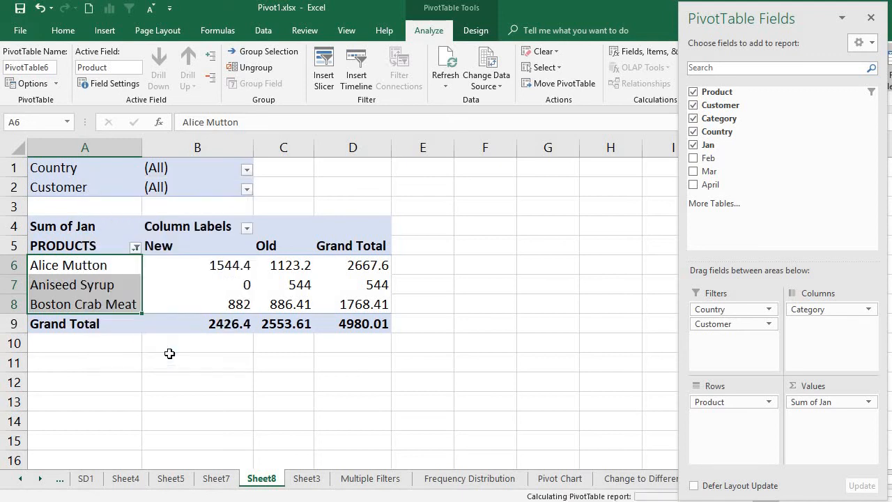
# - Allow multiple selections in the Customer filter and filter the PivotTable to ANATR, ANTON and AROUT
pyautogui.click(247, 189)
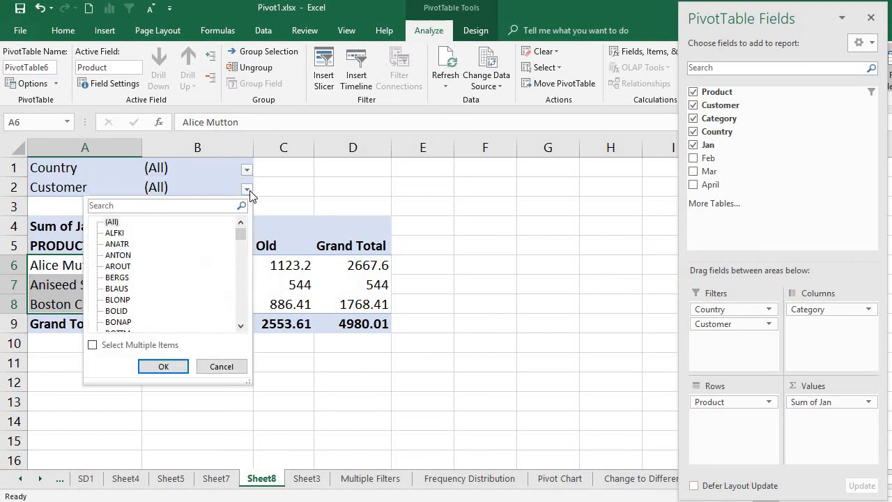
pyautogui.click(117, 233)
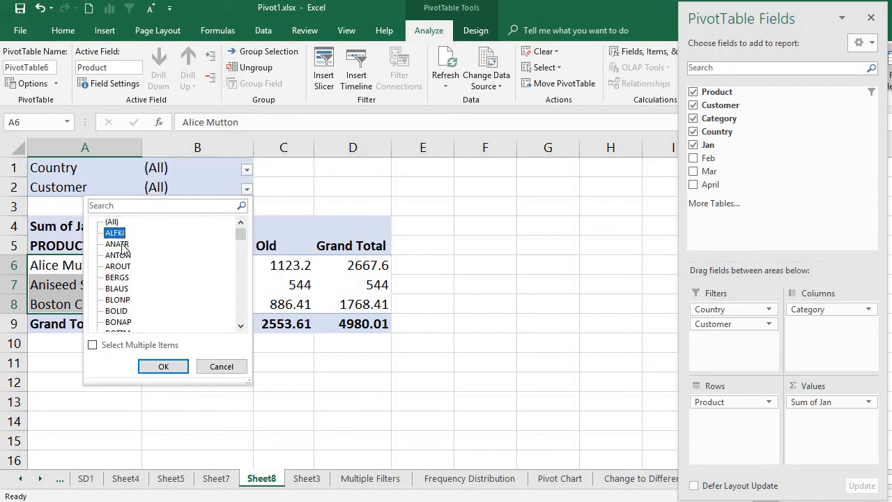
pyautogui.click(120, 244)
pyautogui.click(92, 345)
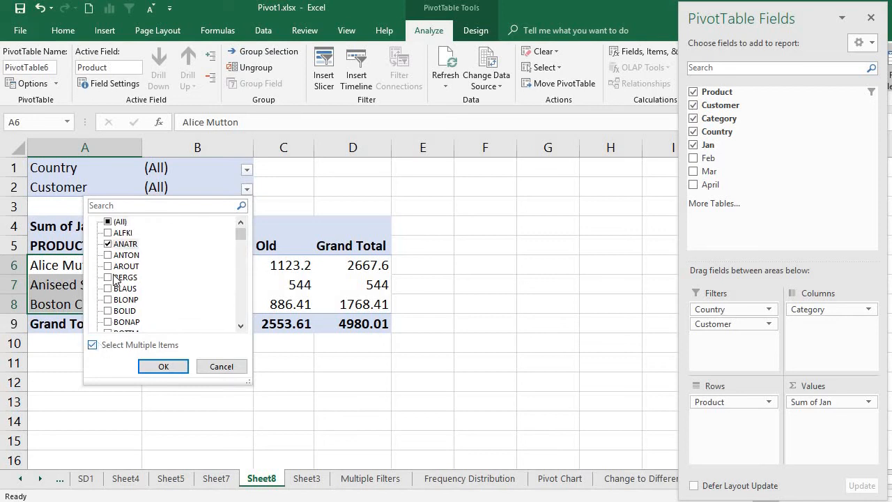
pyautogui.click(113, 266)
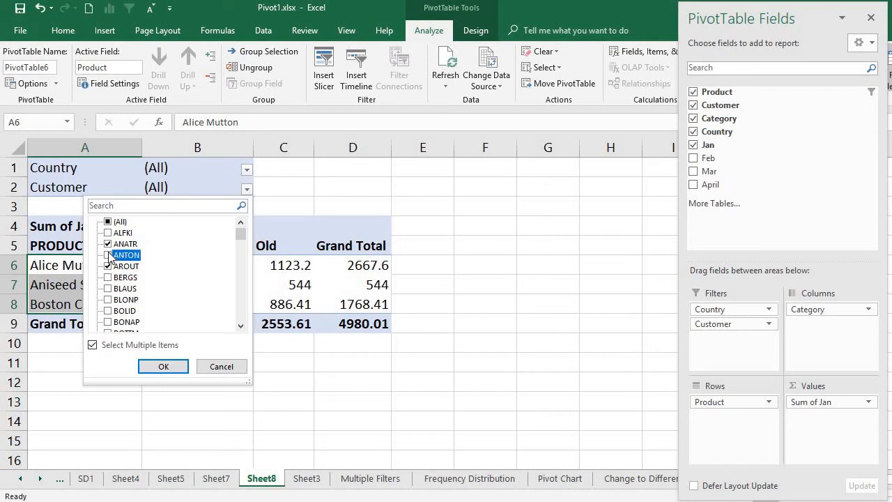
pyautogui.click(109, 255)
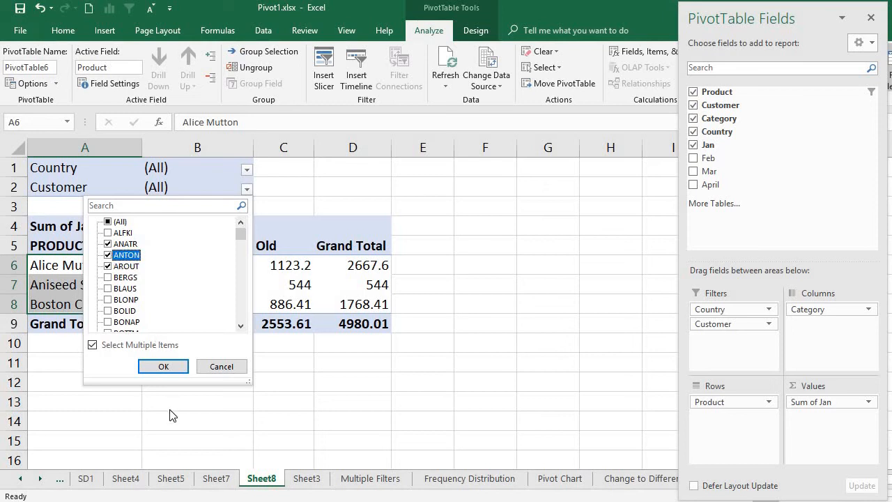
pyautogui.click(168, 366)
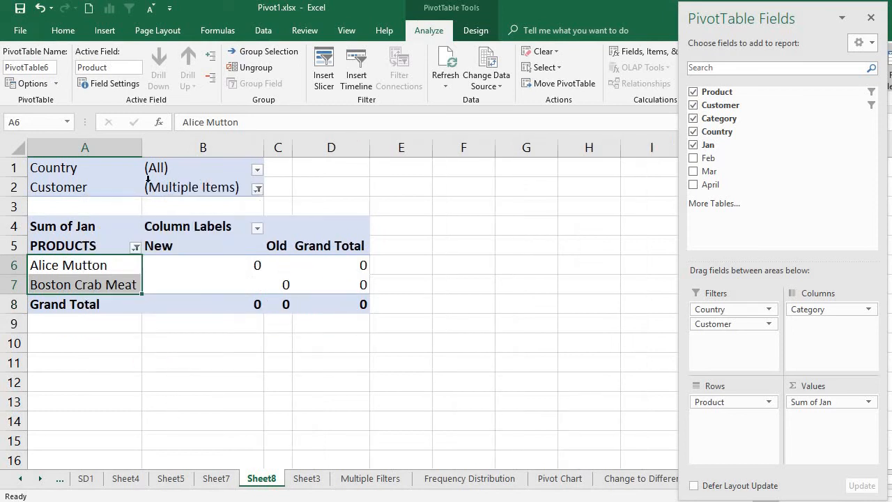
# - Rename the PivotTable's column labels header CATEGORY
pyautogui.click(115, 245)
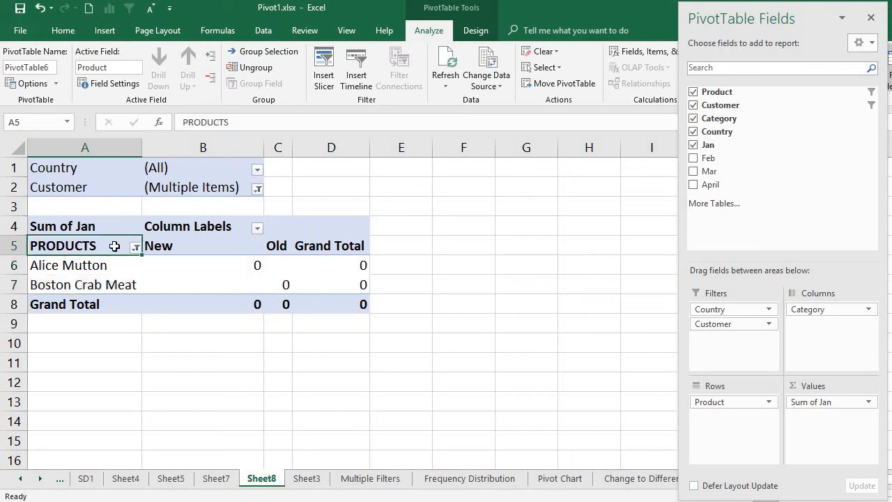
pyautogui.click(207, 229)
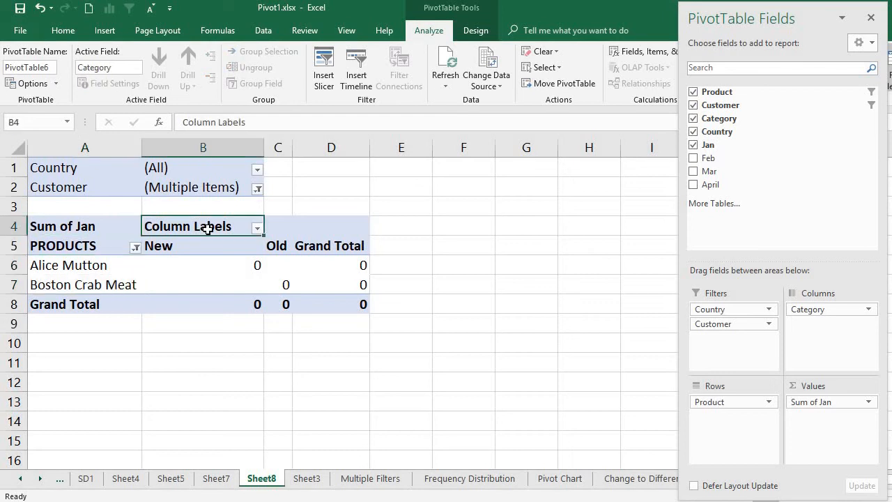
pyautogui.doubleClick(234, 227)
pyautogui.press('BackSpace')
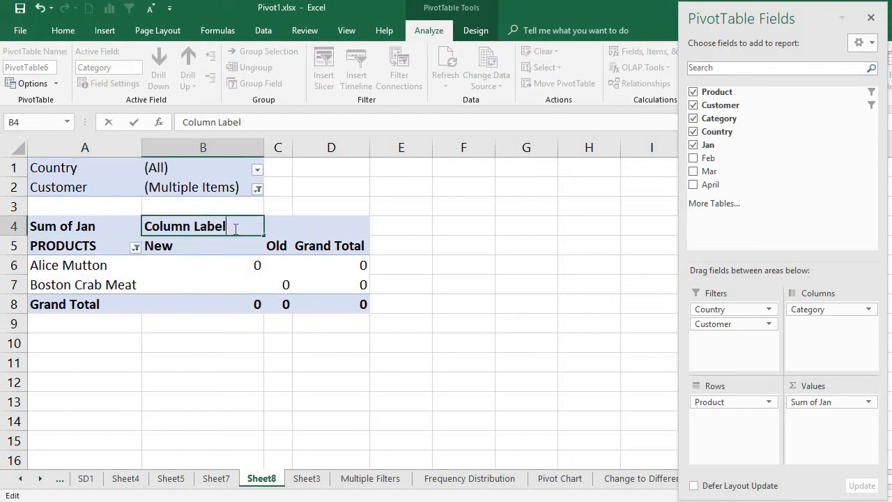
pyautogui.press('BackSpace')
pyautogui.press('BackSpace')
pyautogui.press('BackSpace')
pyautogui.press('BackSpace')
pyautogui.press('BackSpace')
pyautogui.press('BackSpace')
pyautogui.press('BackSpace')
pyautogui.press('BackSpace')
pyautogui.press('BackSpace')
pyautogui.press('BackSpace')
pyautogui.press('BackSpace')
pyautogui.press('BackSpace')
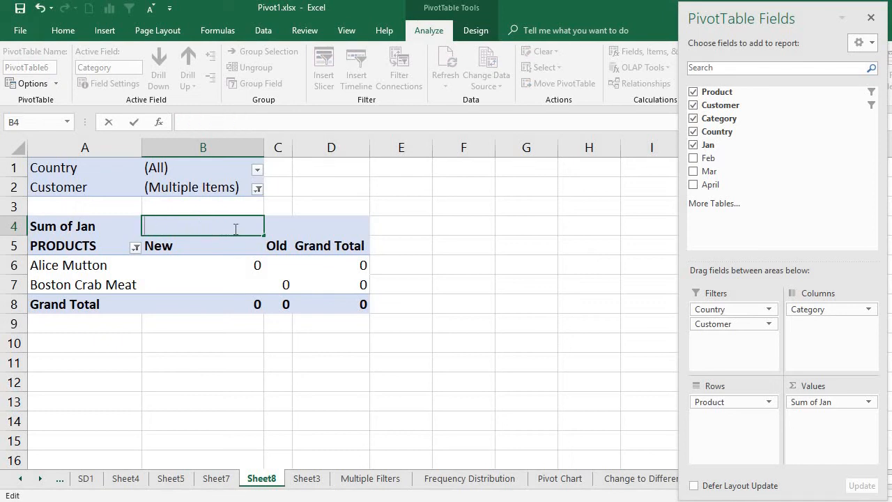
pyautogui.write('CATEGOR')
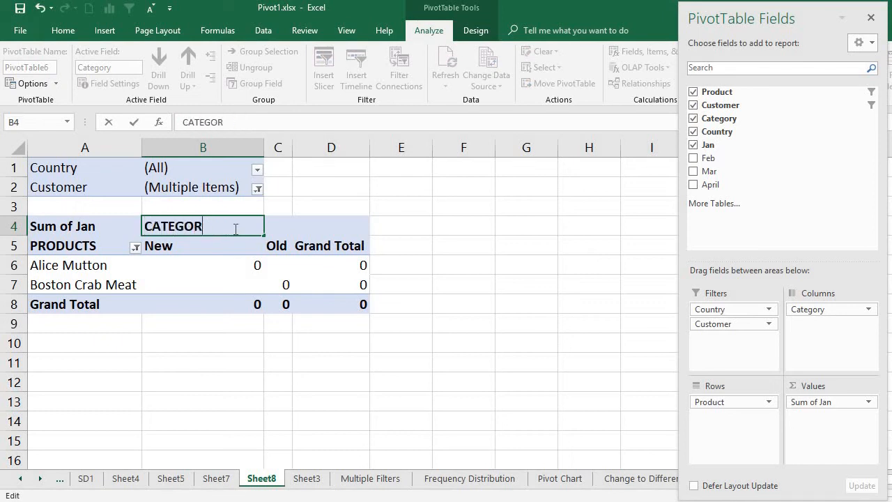
pyautogui.write('Y')
pyautogui.press('Return')
pyautogui.click(238, 222)
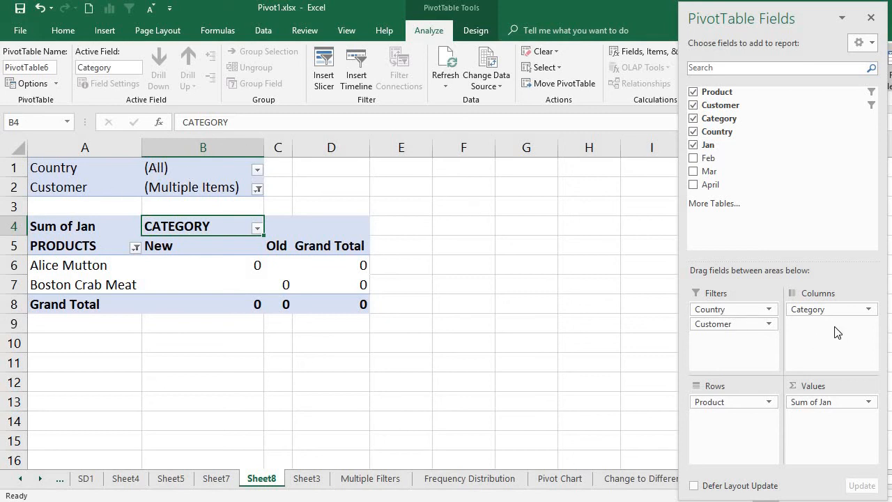
# - Move the Category field from the PivotTable's columns to its filters and back to the columns
pyautogui.moveTo(843, 312)
pyautogui.mouseDown()
pyautogui.moveTo(775, 362)
pyautogui.moveTo(759, 359)
pyautogui.moveTo(846, 296)
pyautogui.moveTo(840, 313)
pyautogui.mouseUp()
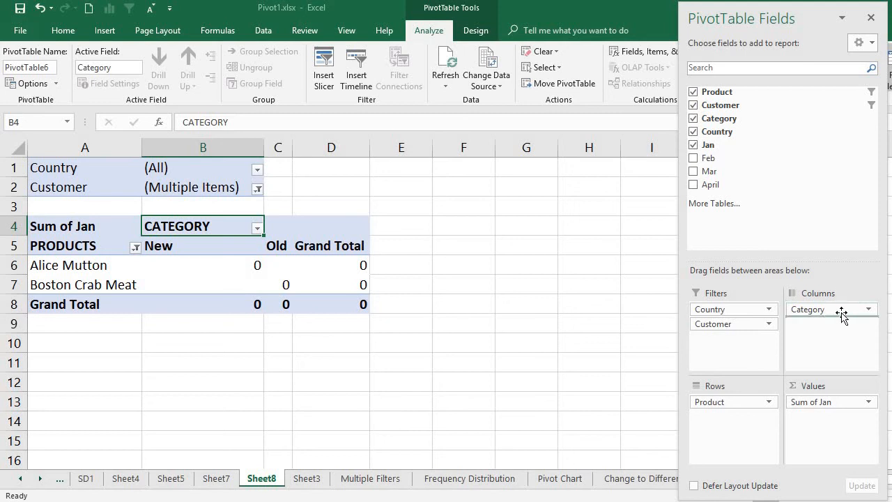
pyautogui.moveTo(712, 118); pyautogui.dragTo(723, 336)
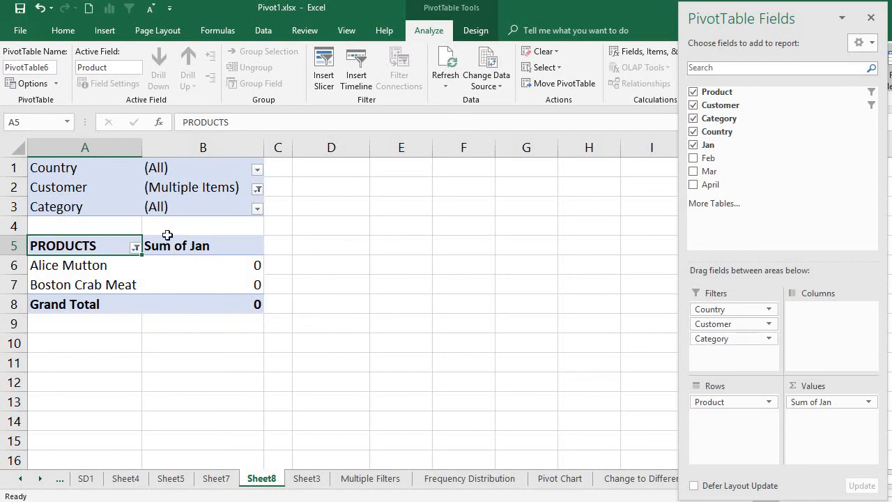
pyautogui.click(735, 340)
pyautogui.moveTo(735, 340); pyautogui.dragTo(826, 343)
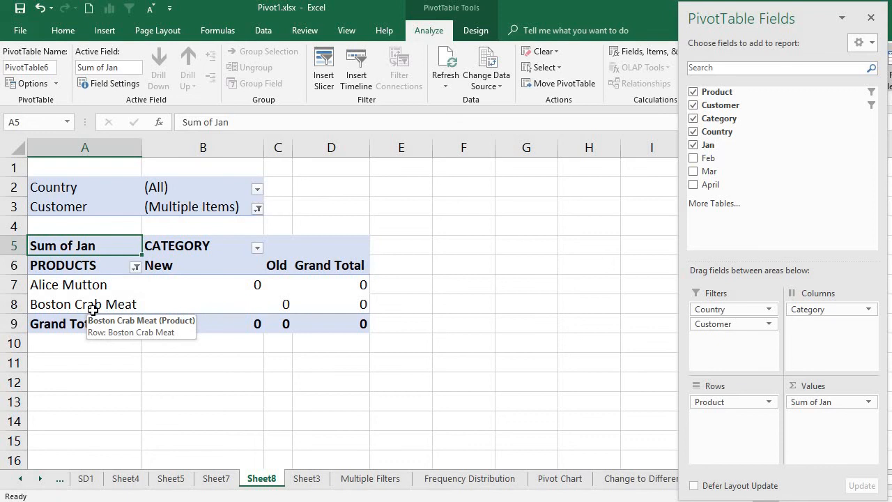
# - Clear the Product filter from the PivotTable's rows
pyautogui.click(136, 267)
pyautogui.click(117, 267)
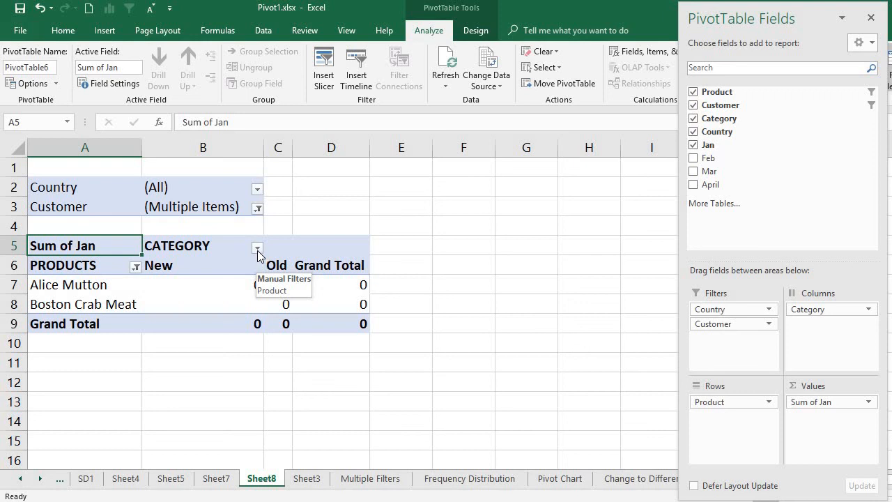
pyautogui.click(135, 266)
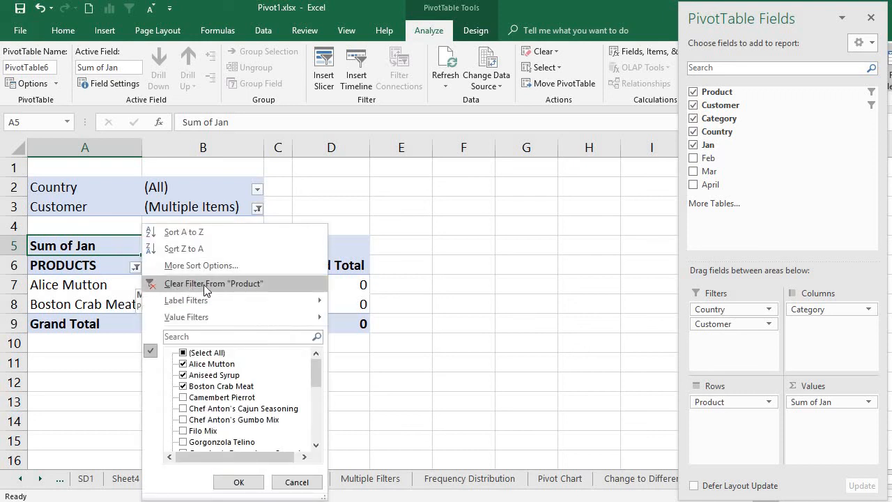
pyautogui.click(239, 284)
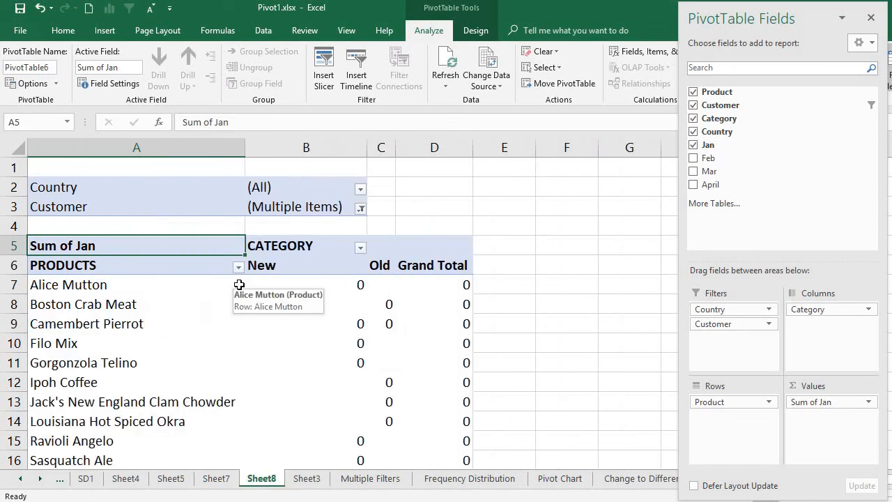